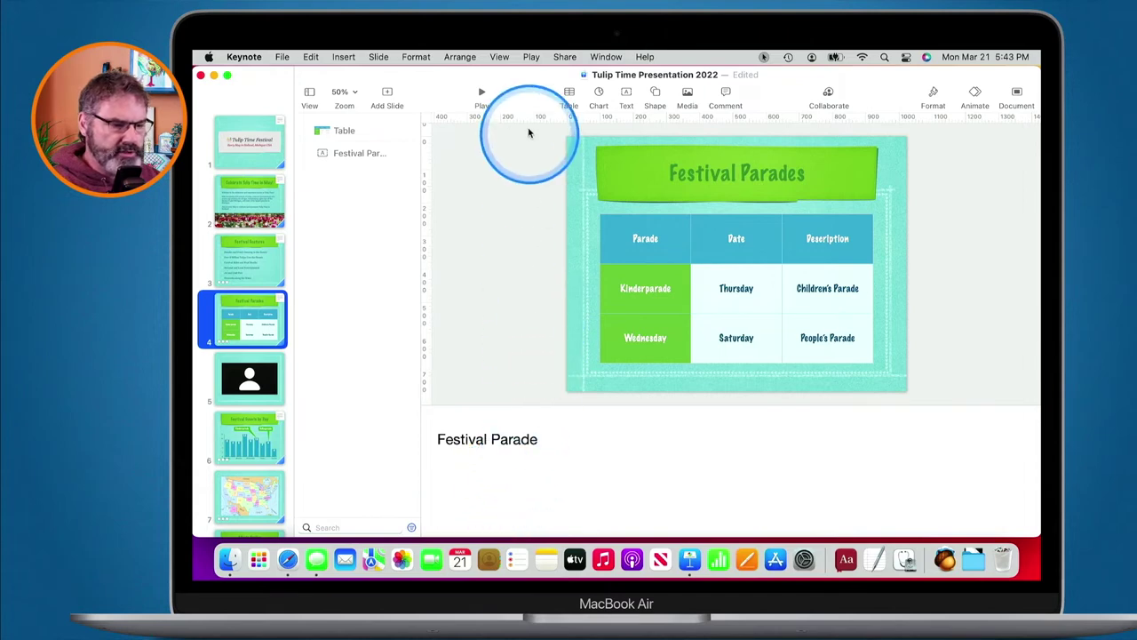
Step: Open Customize Presenter Display from the Play menu and select the clock and current slide items
{"action": "left_click", "coordinate": [531, 56]}
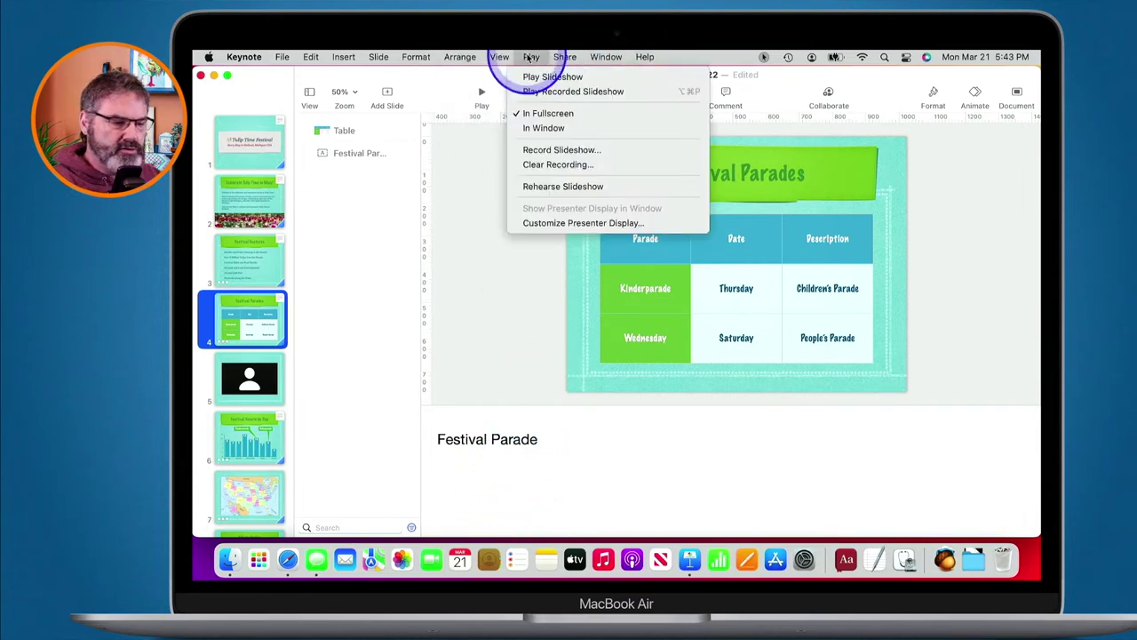
{"action": "left_click", "coordinate": [579, 223]}
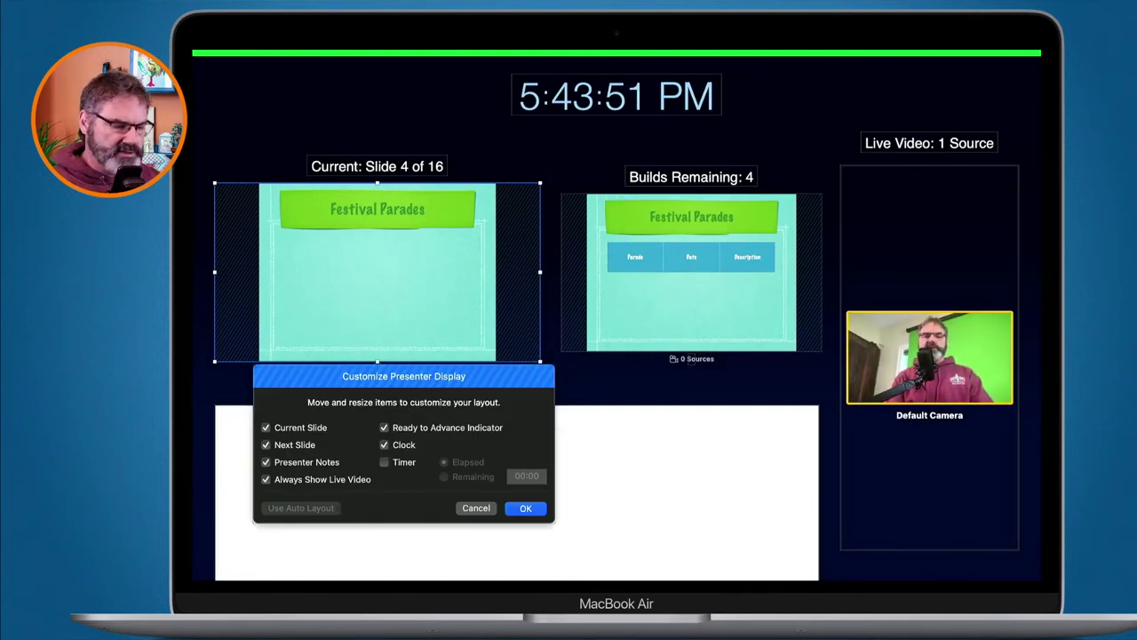
{"action": "left_click", "coordinate": [577, 108]}
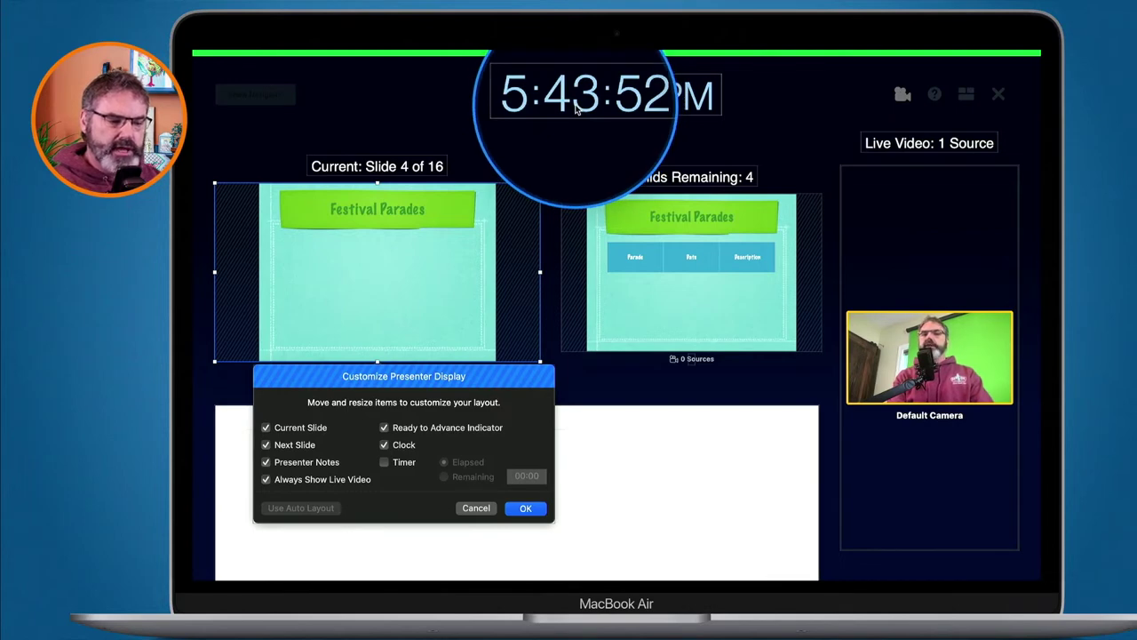
{"action": "left_click", "coordinate": [397, 172]}
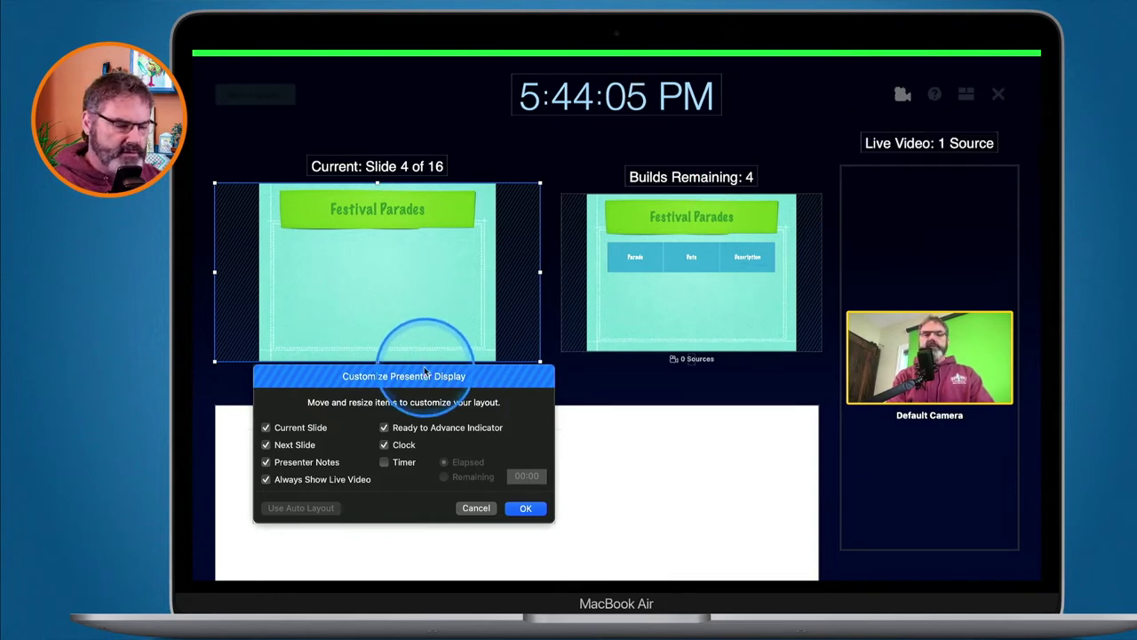
Step: Move the customization dialog clear of the presenter notes and uncheck Current Slide
{"action": "left_click_drag", "start_coordinate": [425, 376], "coordinate": [404, 181]}
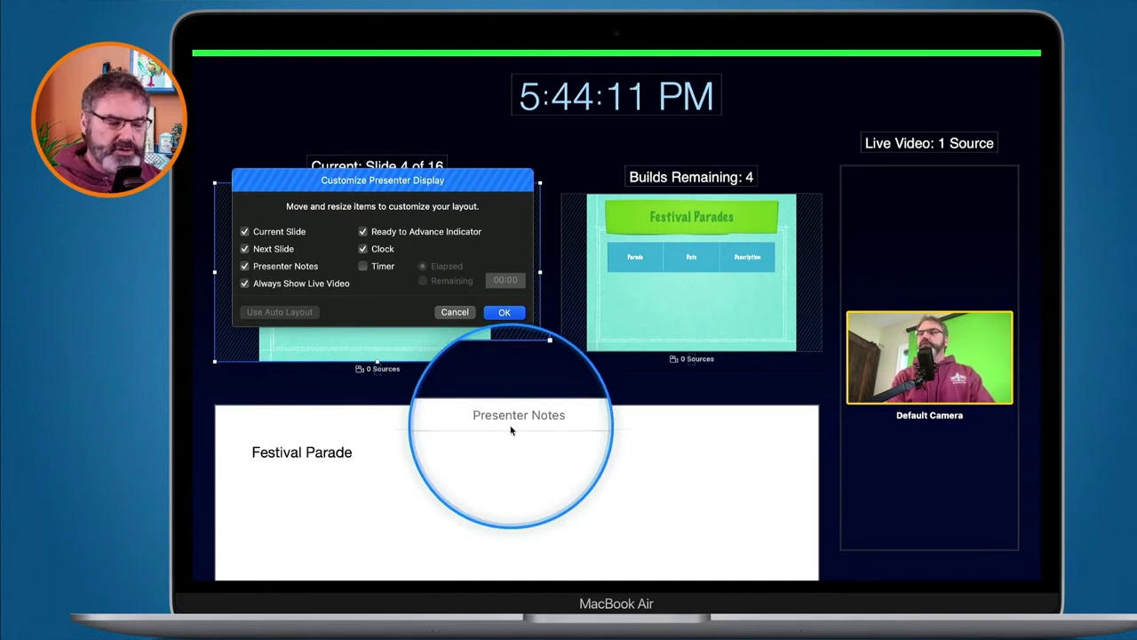
{"action": "left_click_drag", "start_coordinate": [384, 187], "coordinate": [382, 122]}
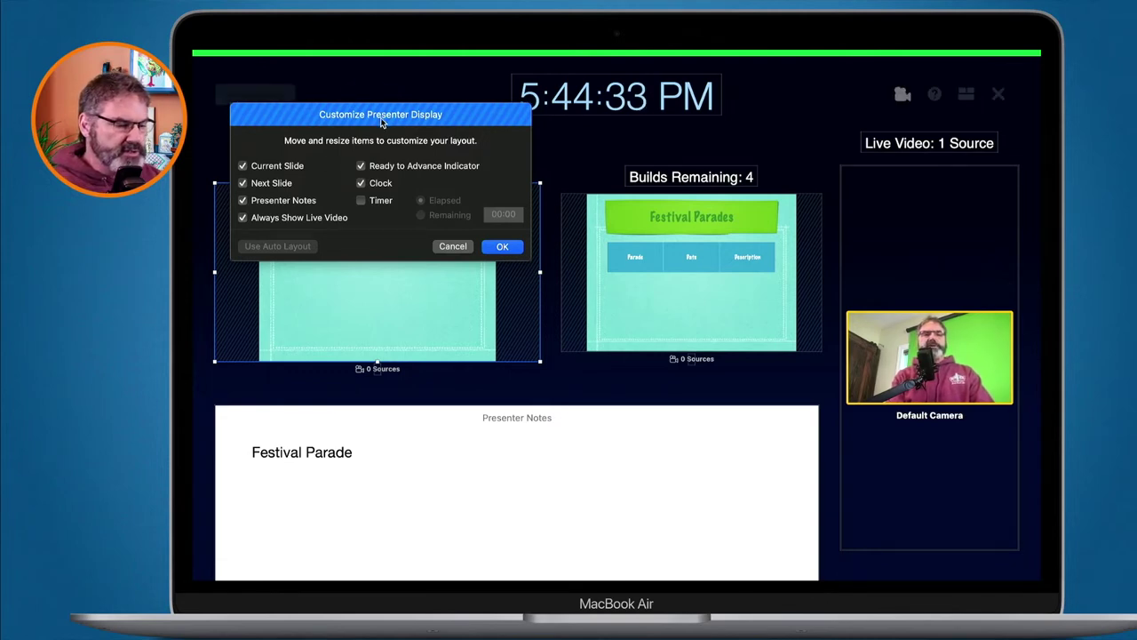
{"action": "left_click", "coordinate": [266, 170]}
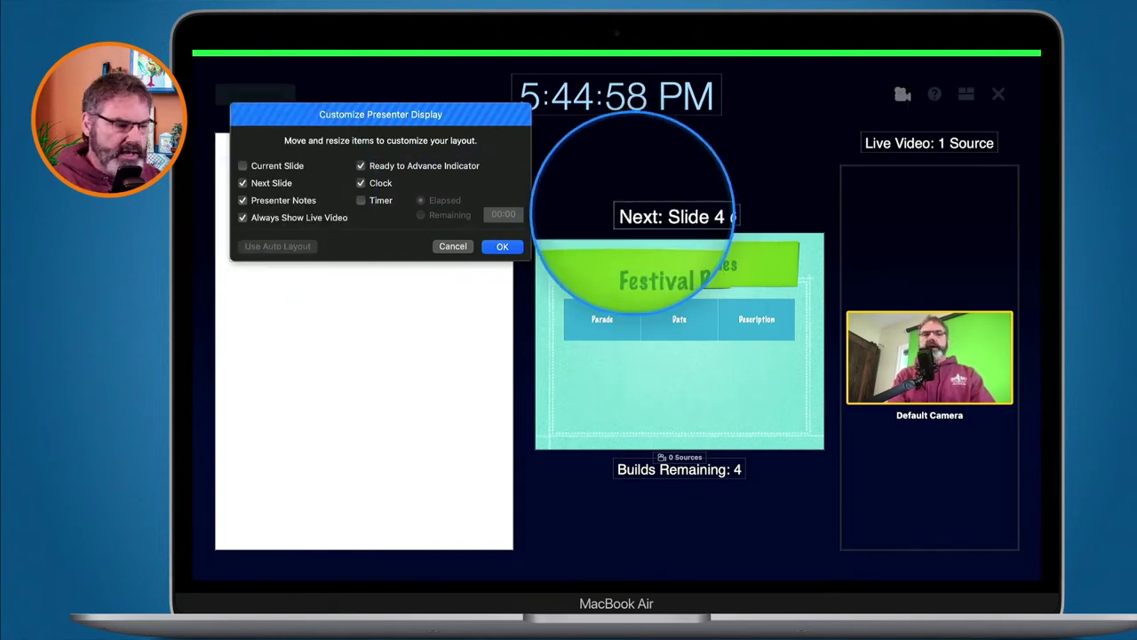
Step: Uncheck Next Slide and Presenter Notes, moving the dialog to the lower centre
{"action": "left_click", "coordinate": [243, 183]}
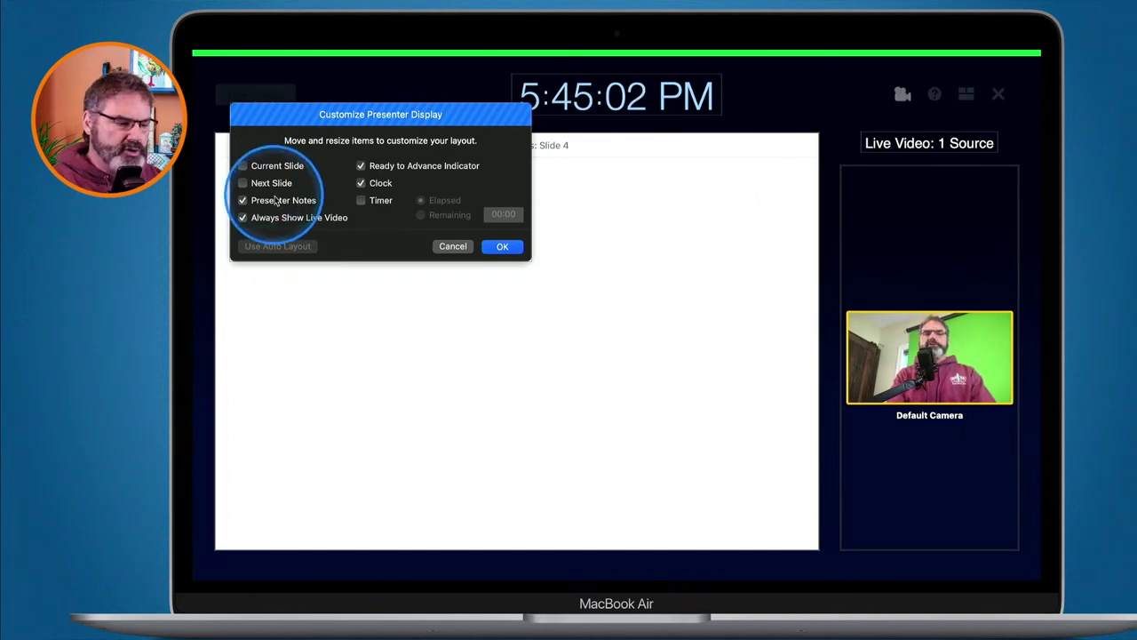
{"action": "left_click_drag", "start_coordinate": [341, 125], "coordinate": [598, 378]}
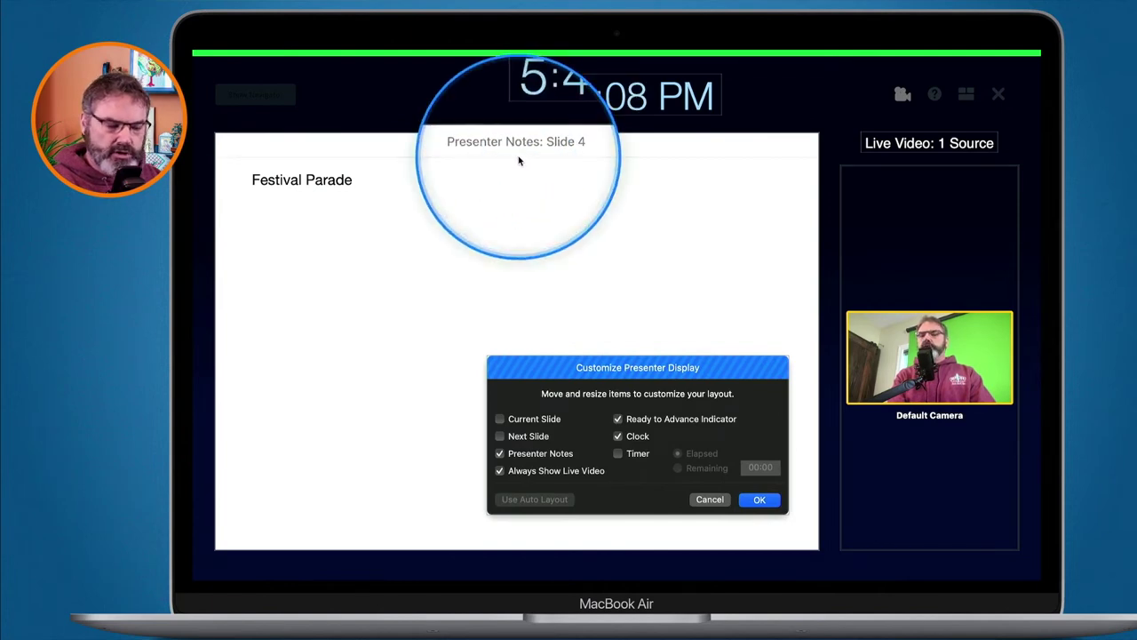
{"action": "left_click", "coordinate": [499, 454]}
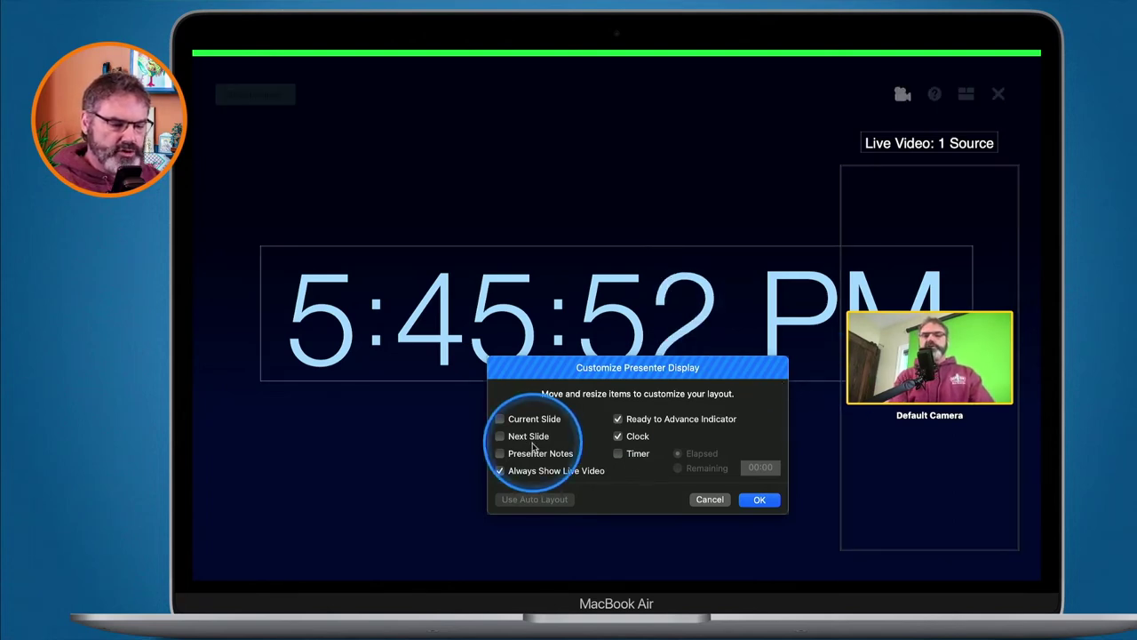
Step: Uncheck Always Show Live Video and toggle the Ready to Advance Indicator off and back on
{"action": "left_click", "coordinate": [529, 474]}
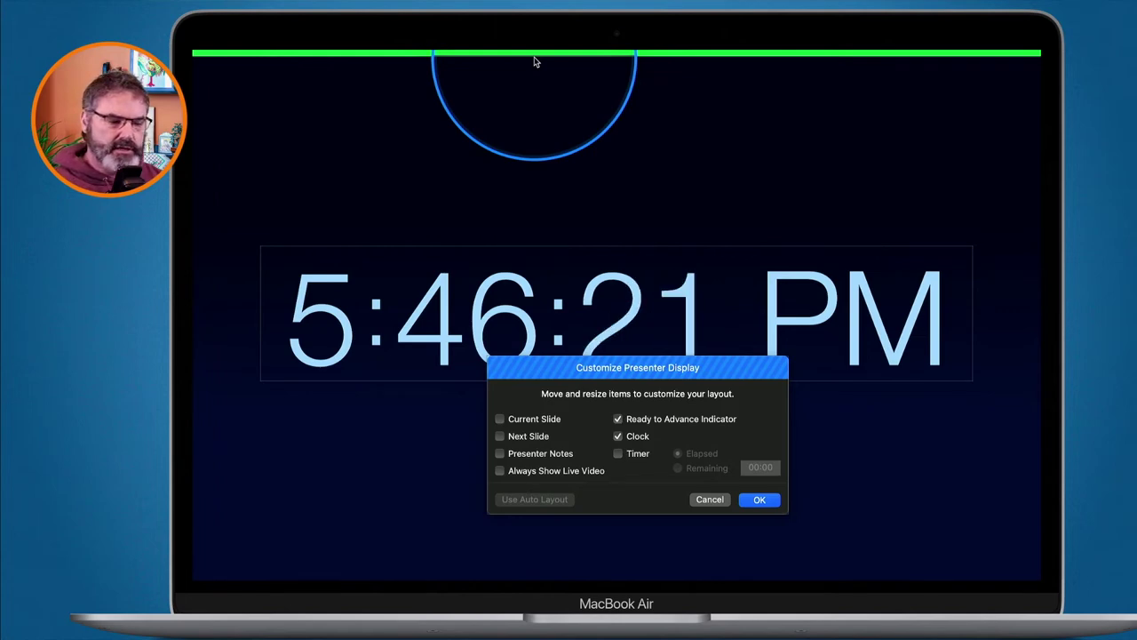
{"action": "left_click", "coordinate": [657, 426]}
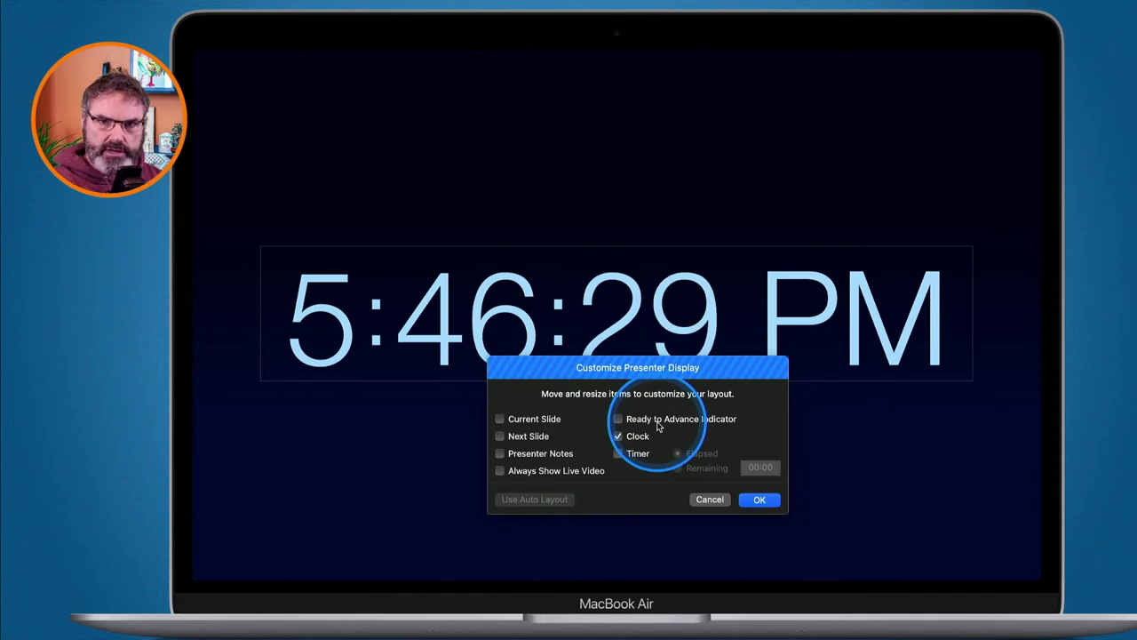
{"action": "left_click", "coordinate": [658, 426]}
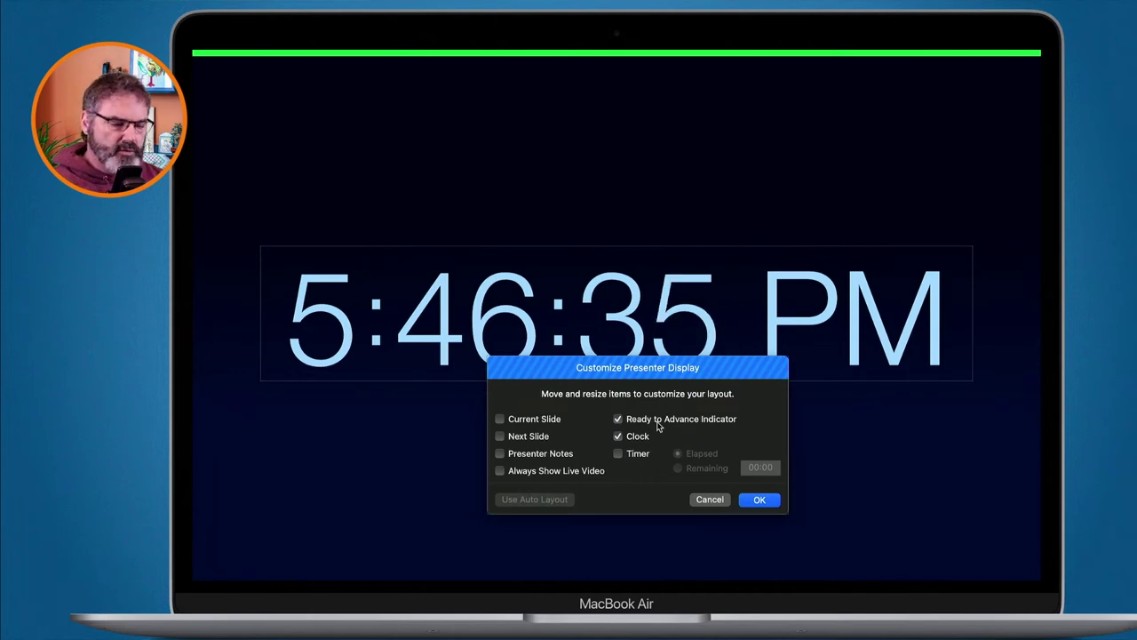
Step: Re-enable Current Slide and Next Slide, and add a Remaining timer set to 5 minutes
{"action": "left_click", "coordinate": [500, 419]}
{"action": "left_click", "coordinate": [499, 436]}
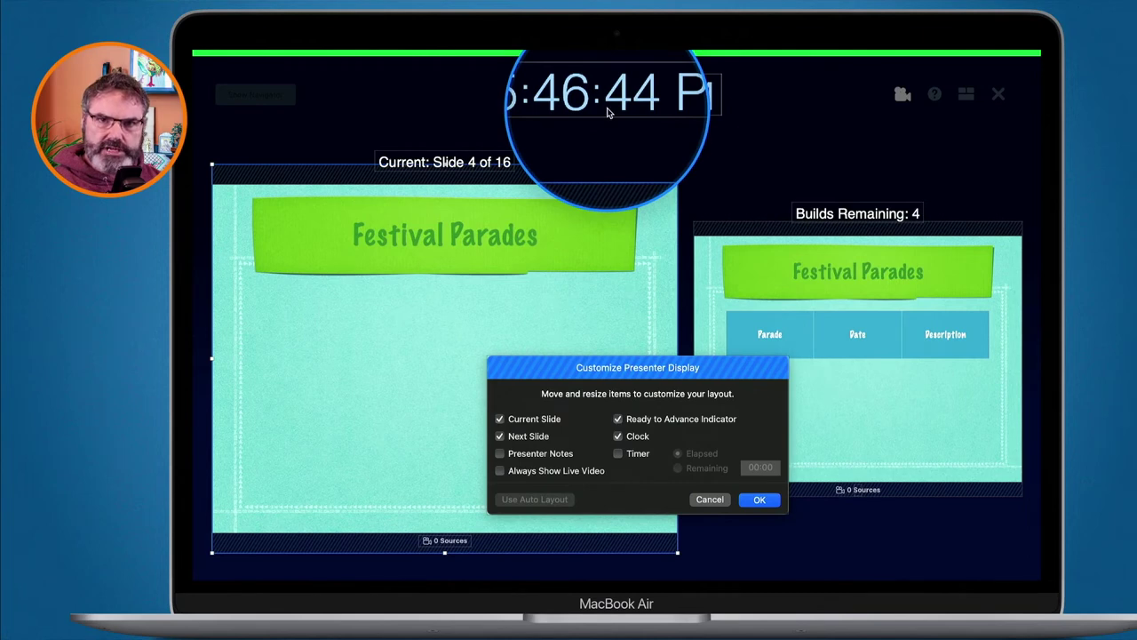
{"action": "left_click", "coordinate": [618, 454]}
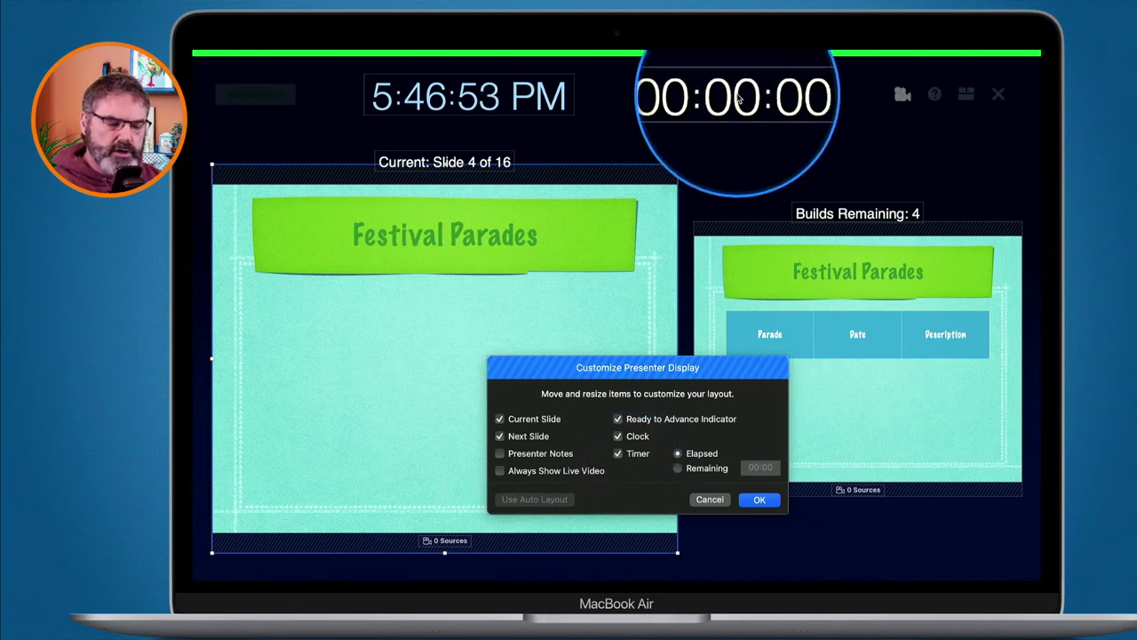
{"action": "left_click", "coordinate": [700, 469]}
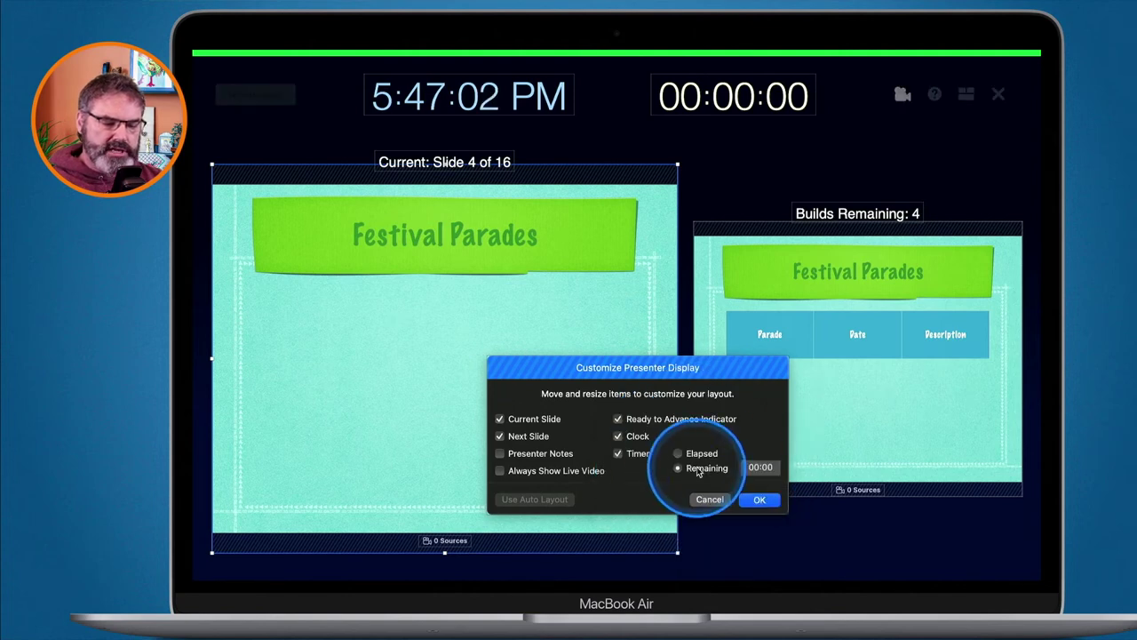
{"action": "left_click", "coordinate": [753, 468]}
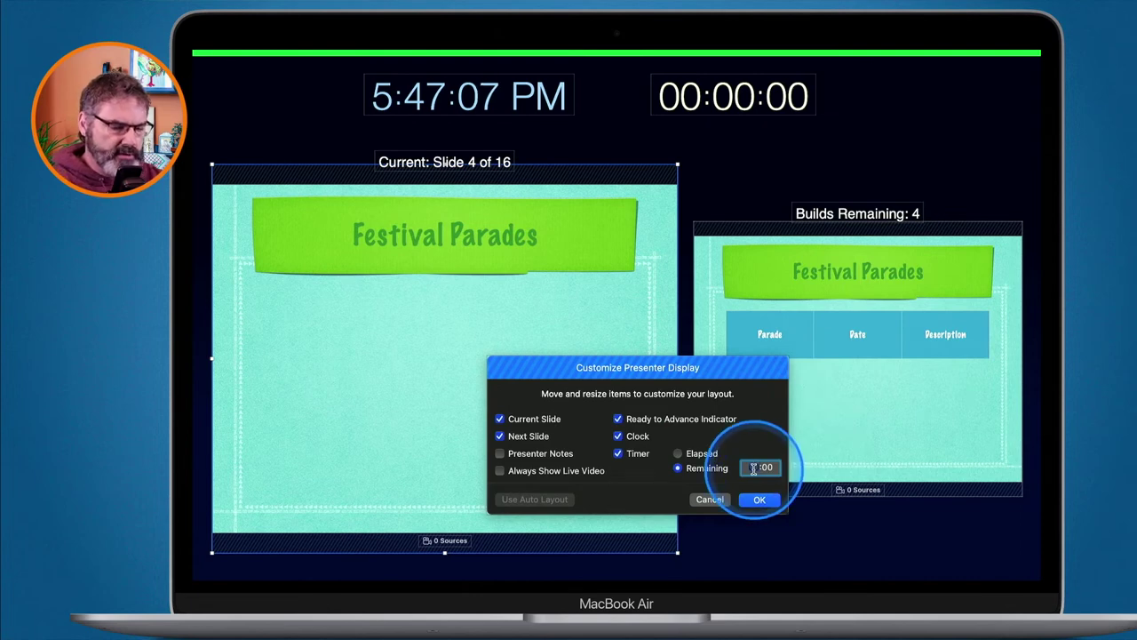
{"action": "type", "text": "5"}
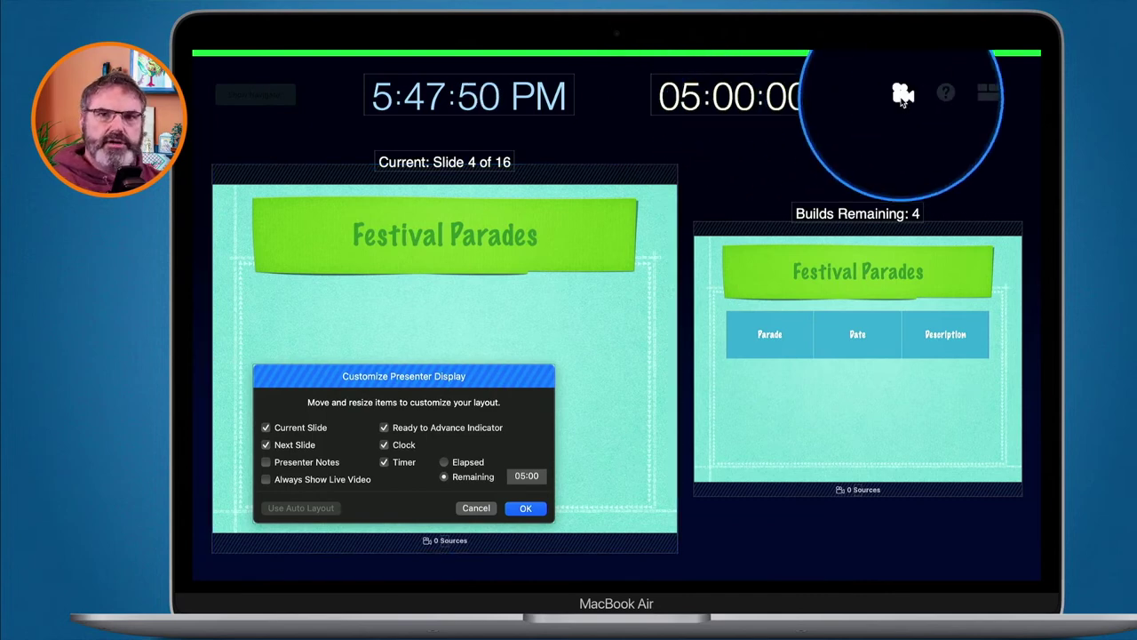
Step: Check the available live video sources, then confirm the presenter layout with OK
{"action": "left_click", "coordinate": [903, 96]}
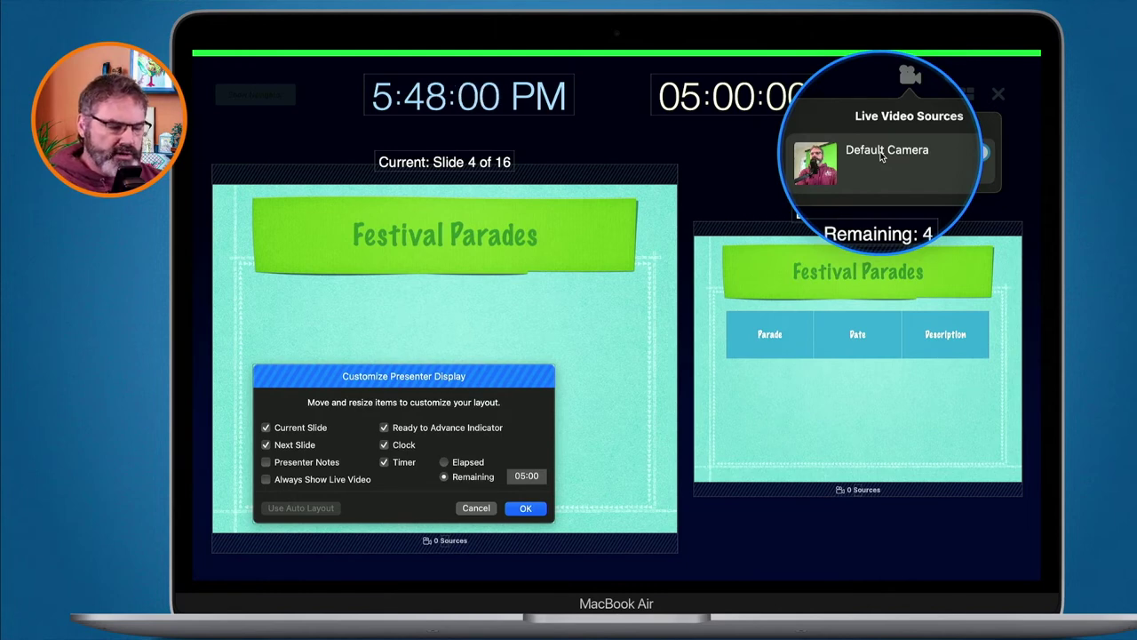
{"action": "left_click", "coordinate": [526, 507]}
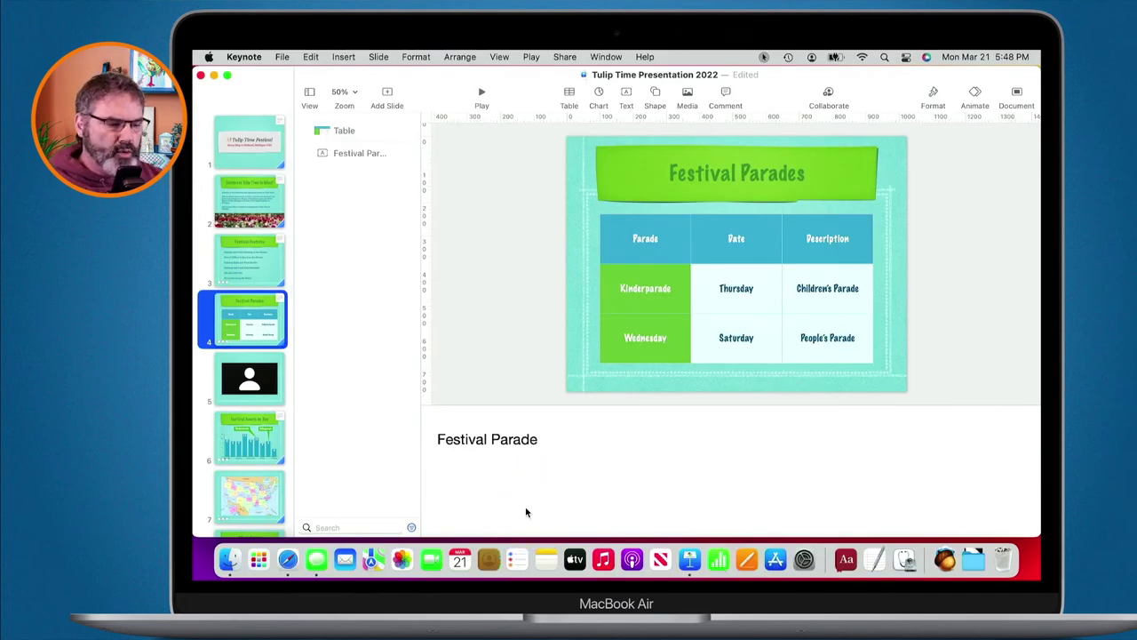
Step: Start Rehearse Slideshow from the Play menu
{"action": "left_click", "coordinate": [548, 477]}
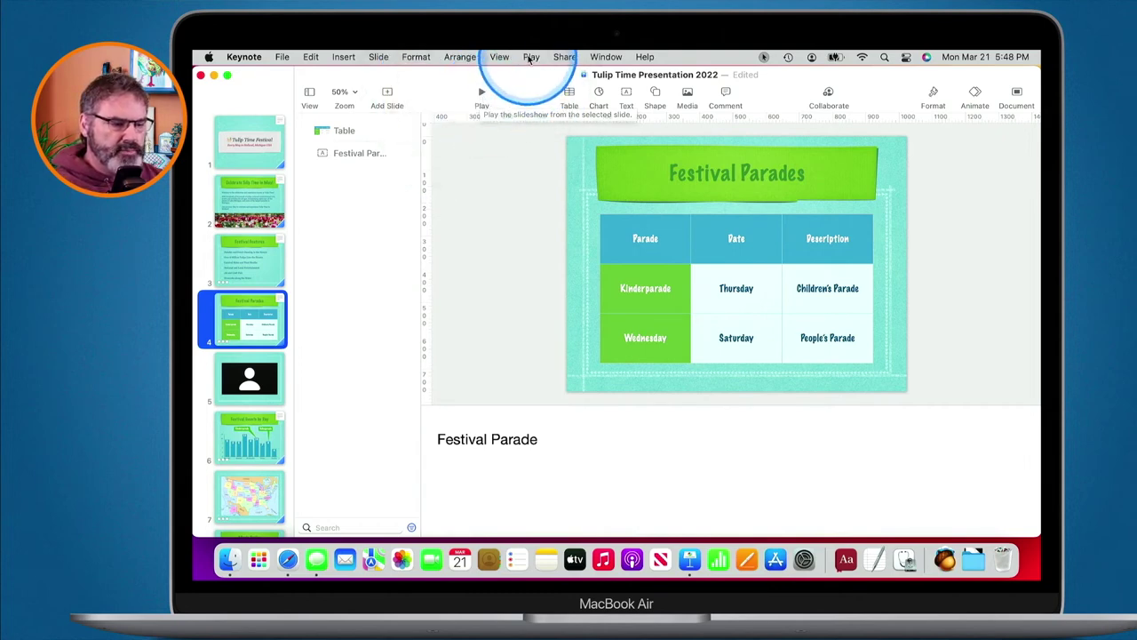
{"action": "left_click", "coordinate": [531, 57]}
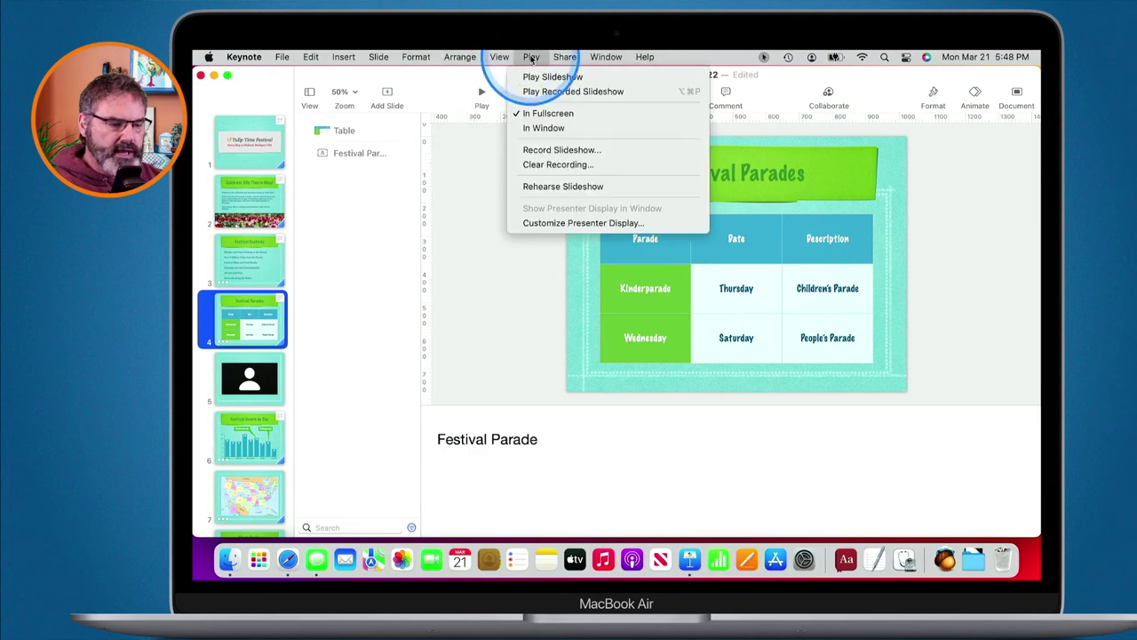
{"action": "left_click", "coordinate": [556, 185]}
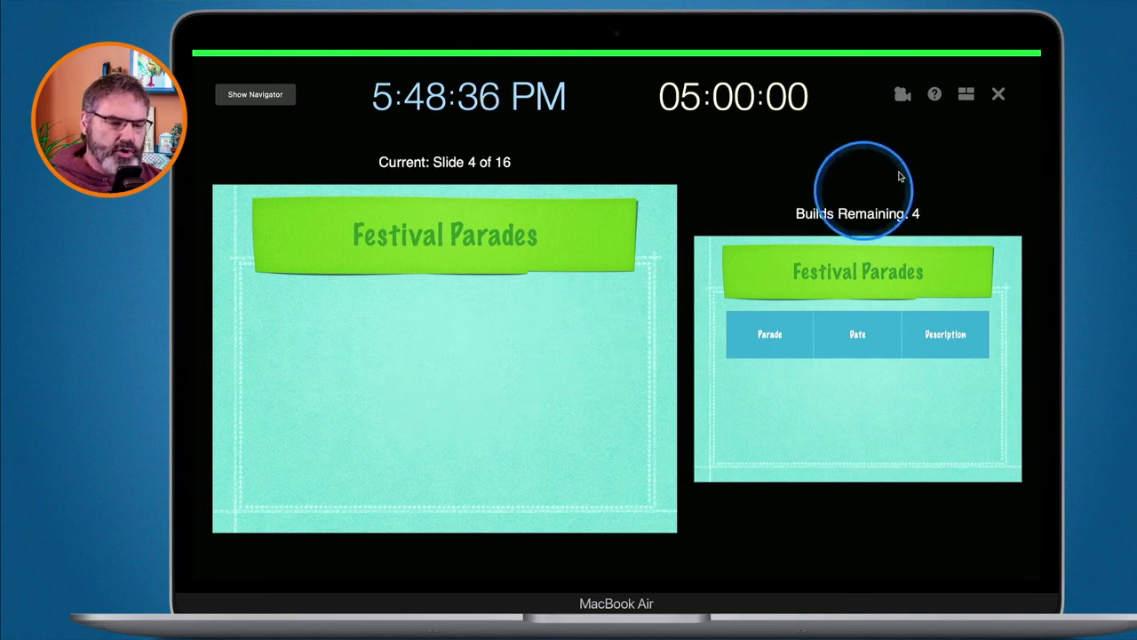
Step: In the presenter layout options, show and then hide the presenter notes
{"action": "left_click", "coordinate": [966, 99]}
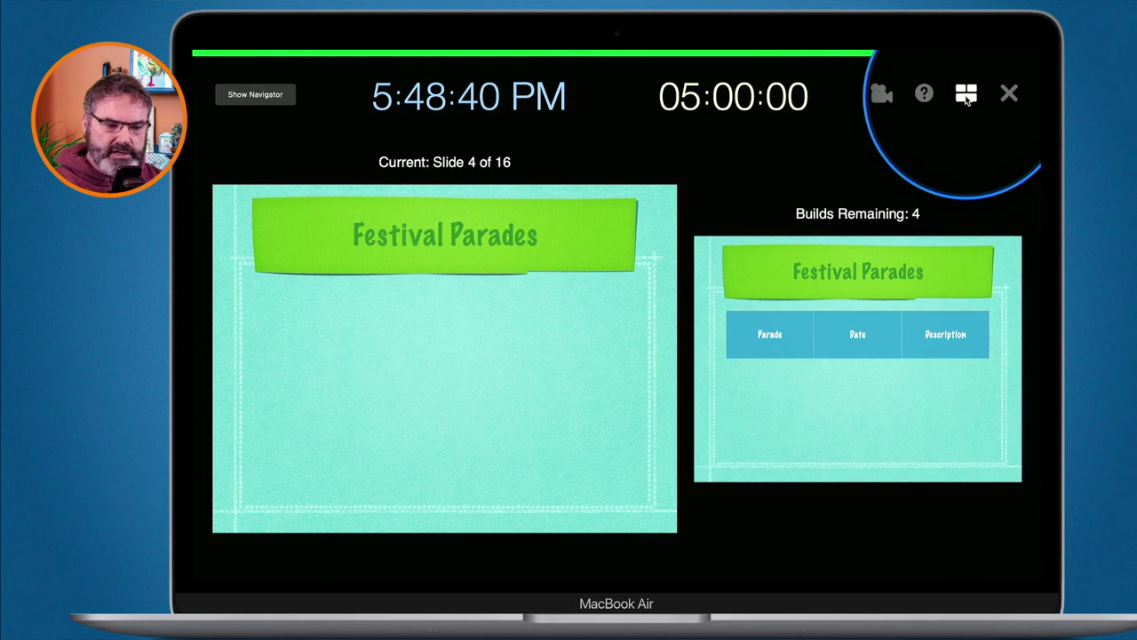
{"action": "left_click", "coordinate": [966, 100]}
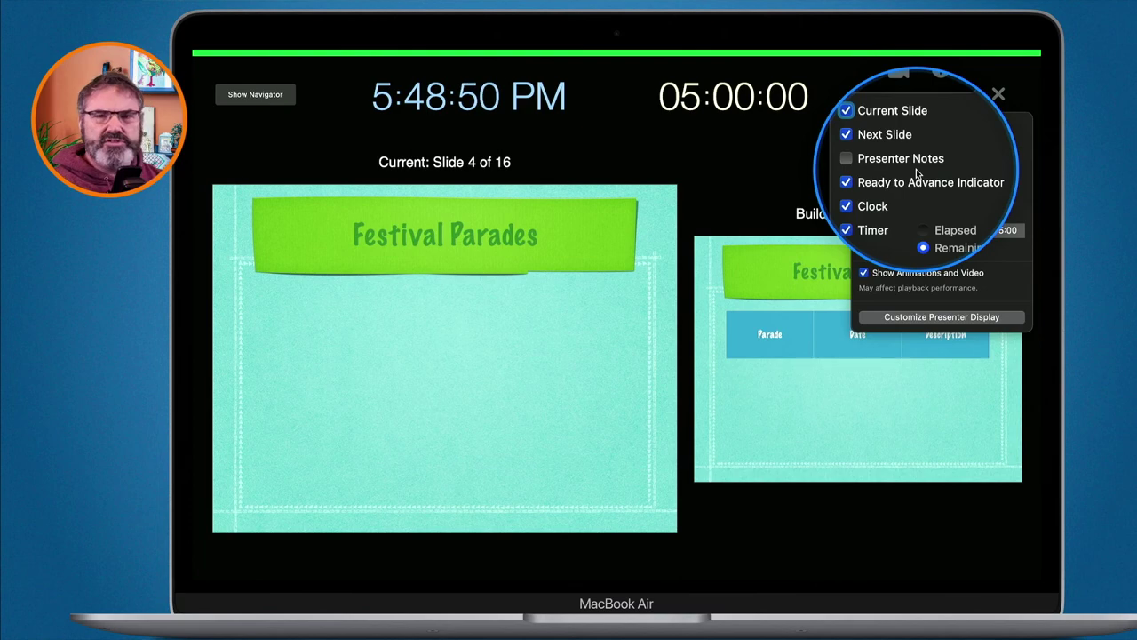
{"action": "left_click", "coordinate": [866, 164]}
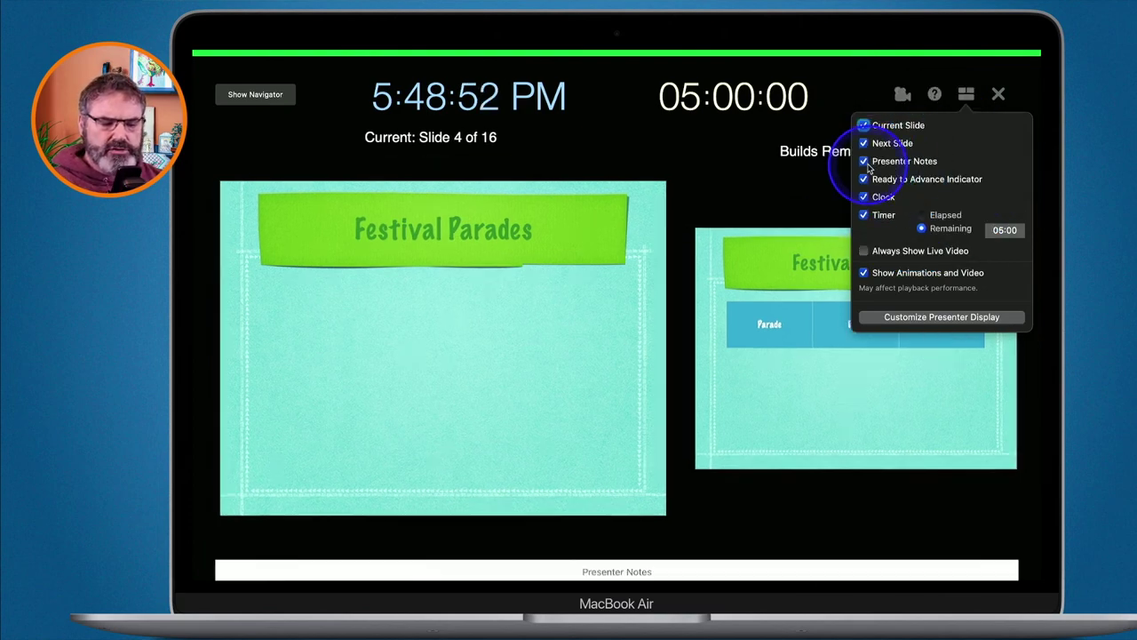
{"action": "left_click", "coordinate": [866, 163]}
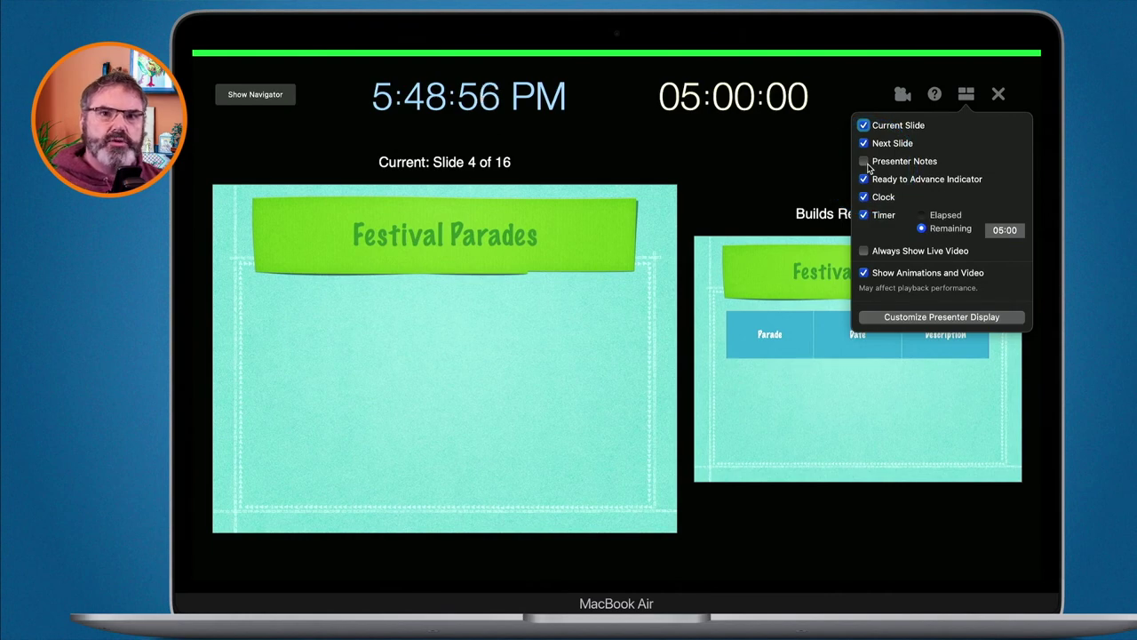
{"action": "left_click", "coordinate": [818, 165]}
Step: Open and close the slide navigator, then exit the rehearsal with Esc
{"action": "left_click", "coordinate": [257, 98]}
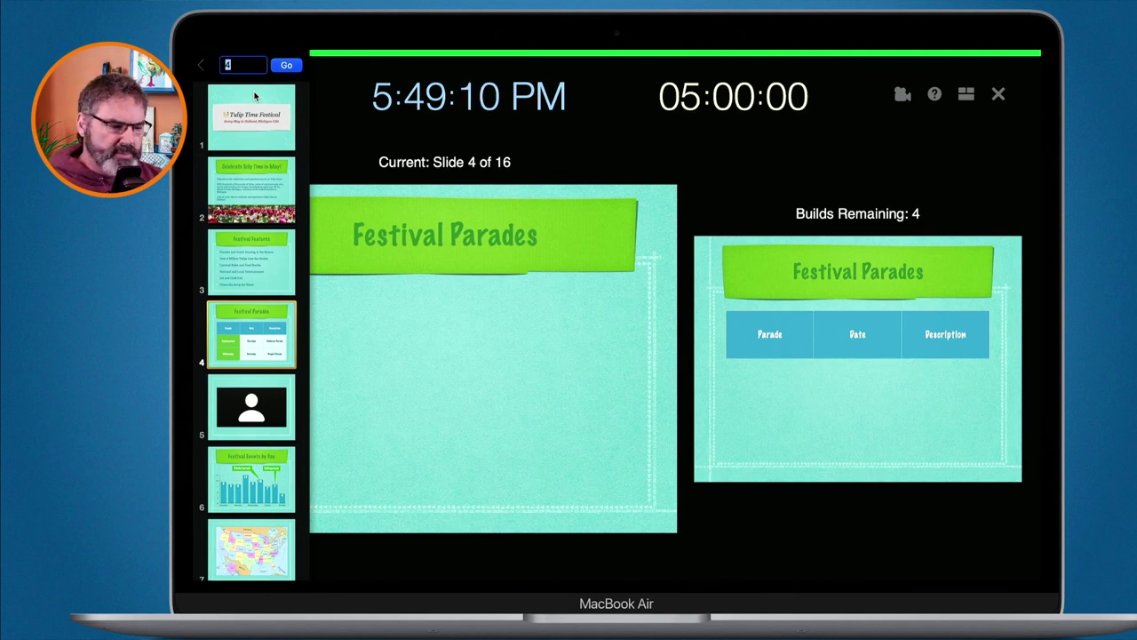
{"action": "key", "text": "Escape"}
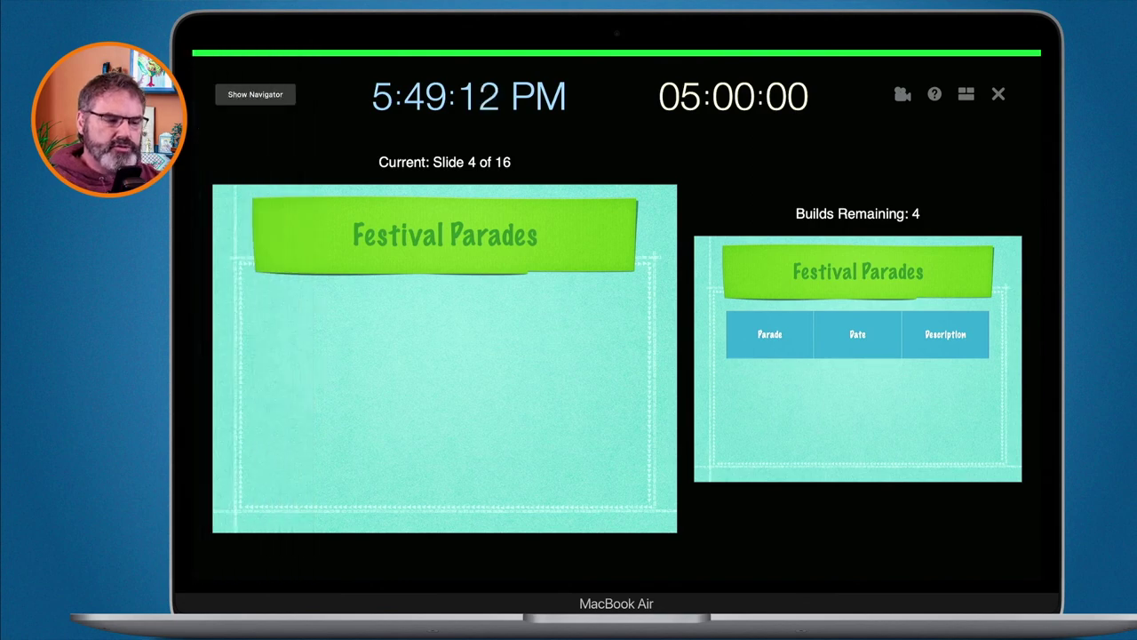
{"action": "key", "text": "Escape"}
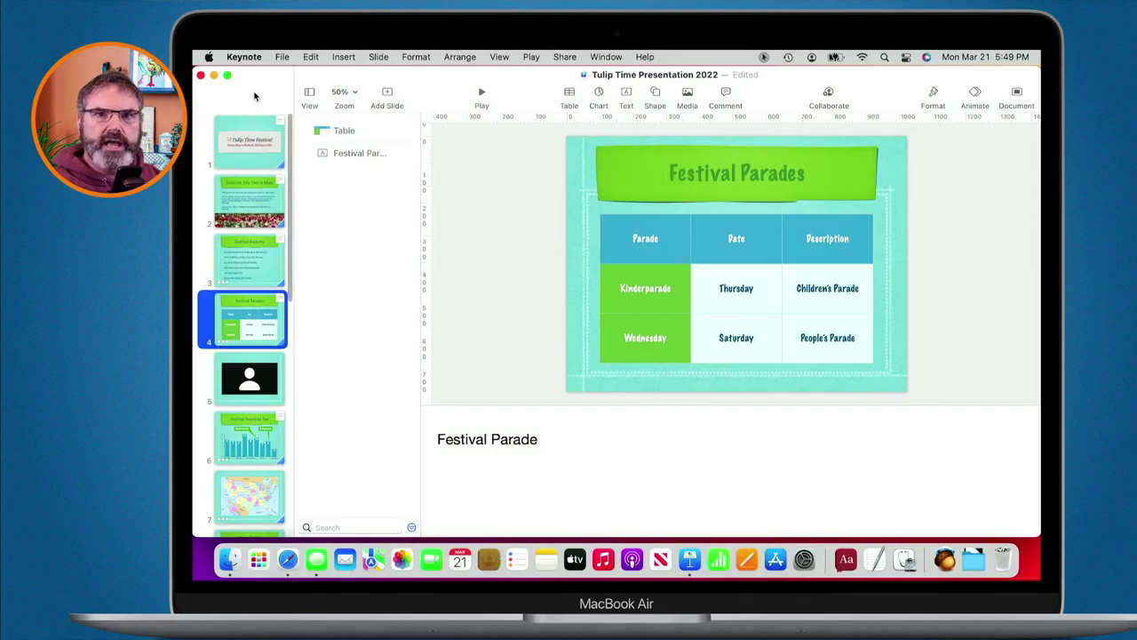